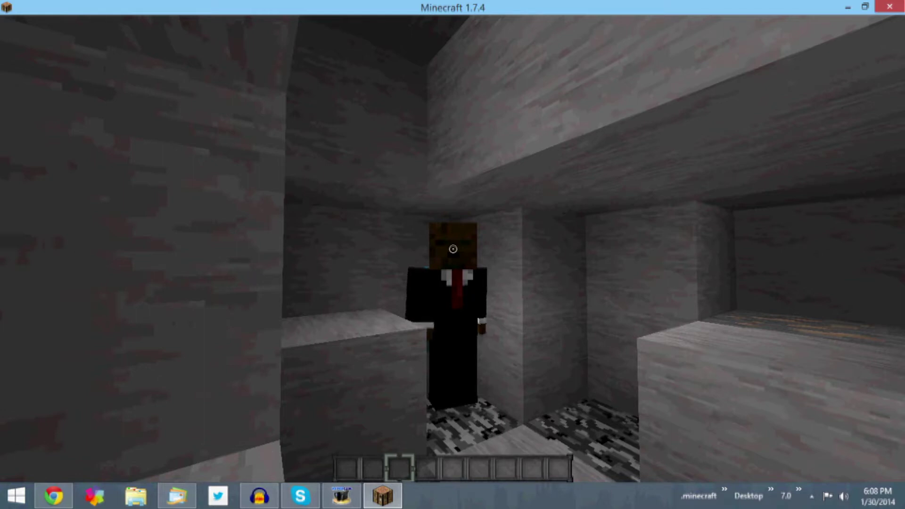
# Switch to first-person view and fly up the vertical shaft out of the stone cave to the jungle surface
pyautogui.press('w')
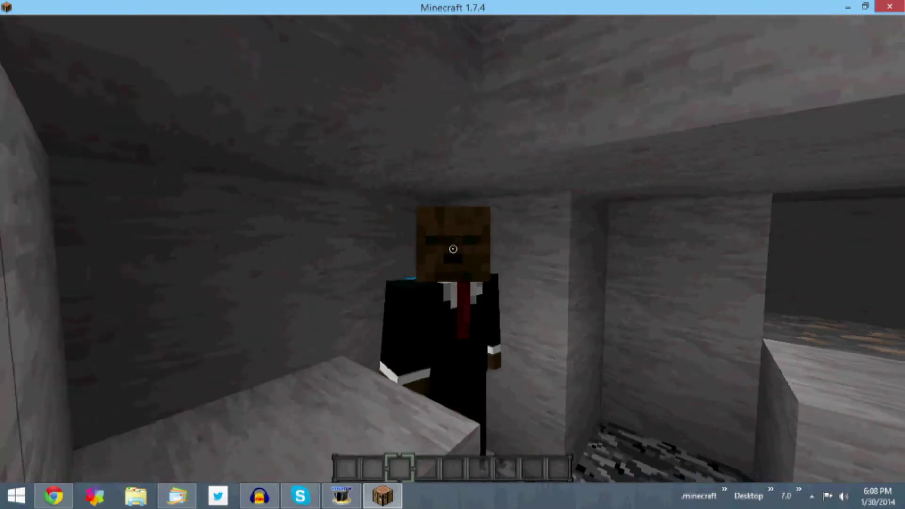
pyautogui.press('w')
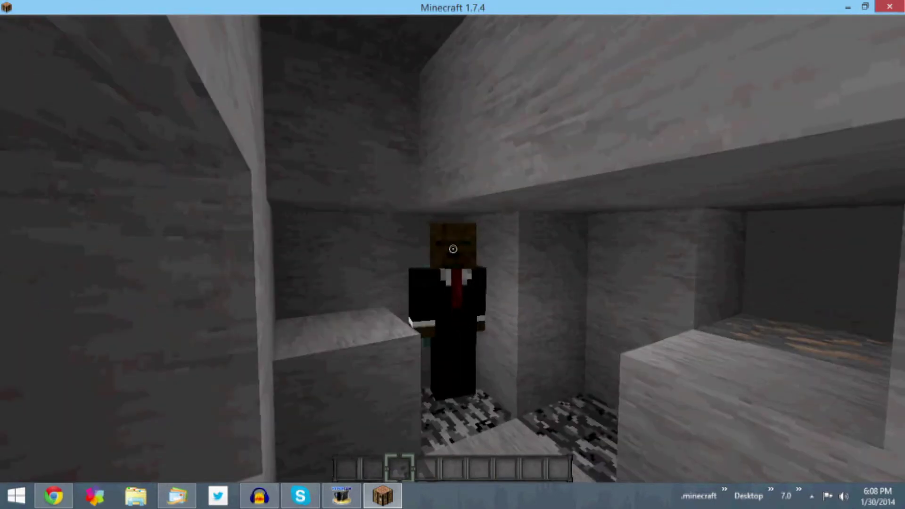
pyautogui.press('F5')
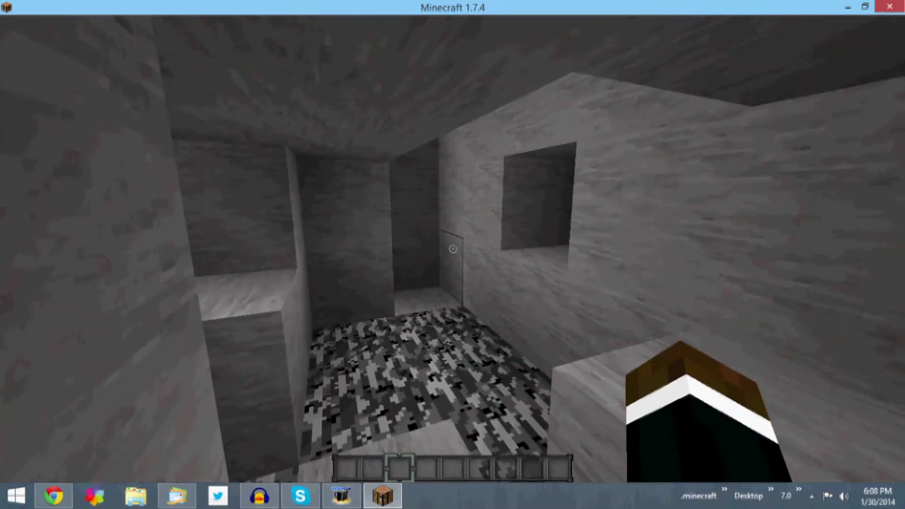
pyautogui.press('w')
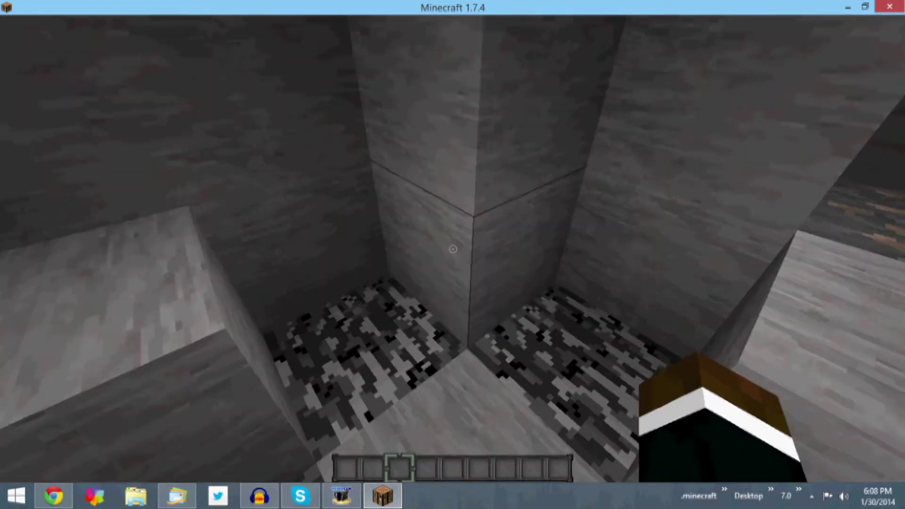
pyautogui.press('w')
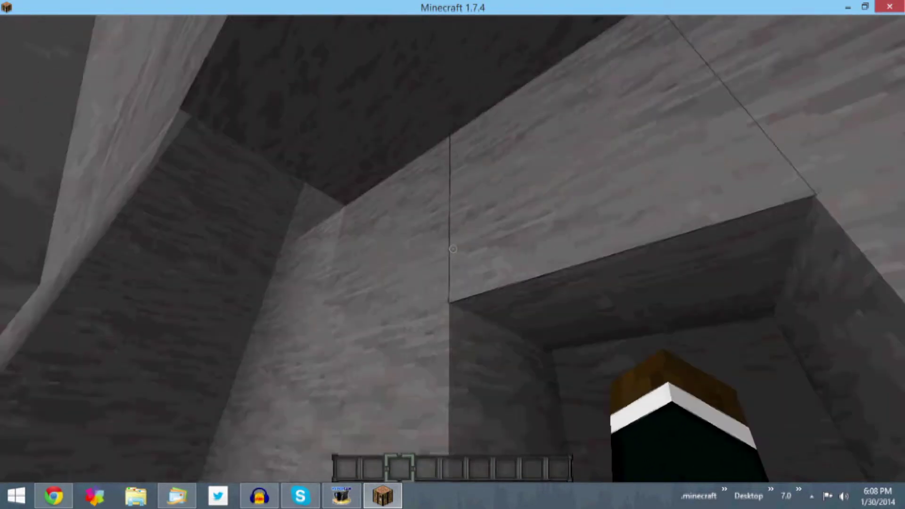
pyautogui.press('space')
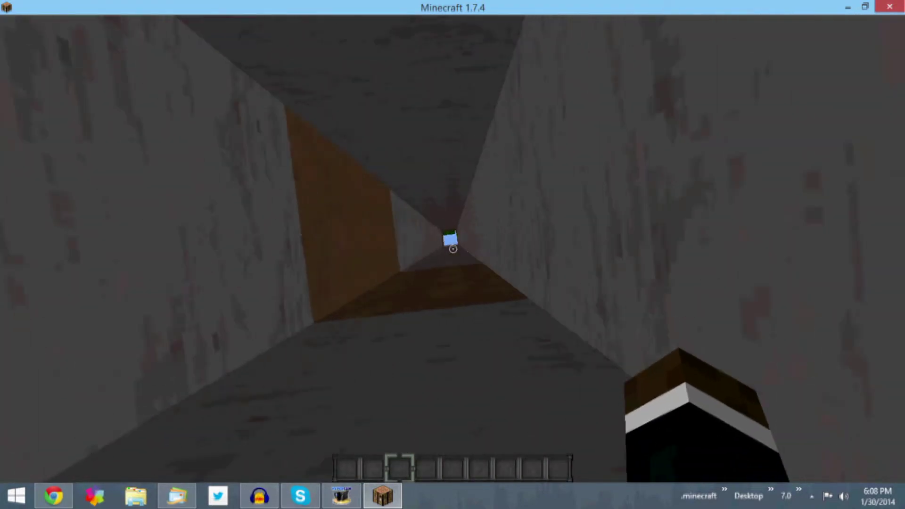
pyautogui.press('space')
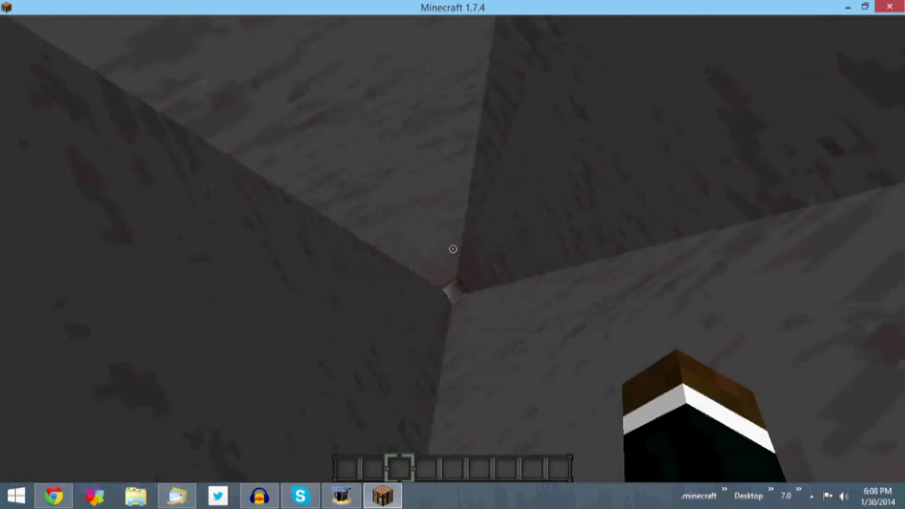
pyautogui.press('space')
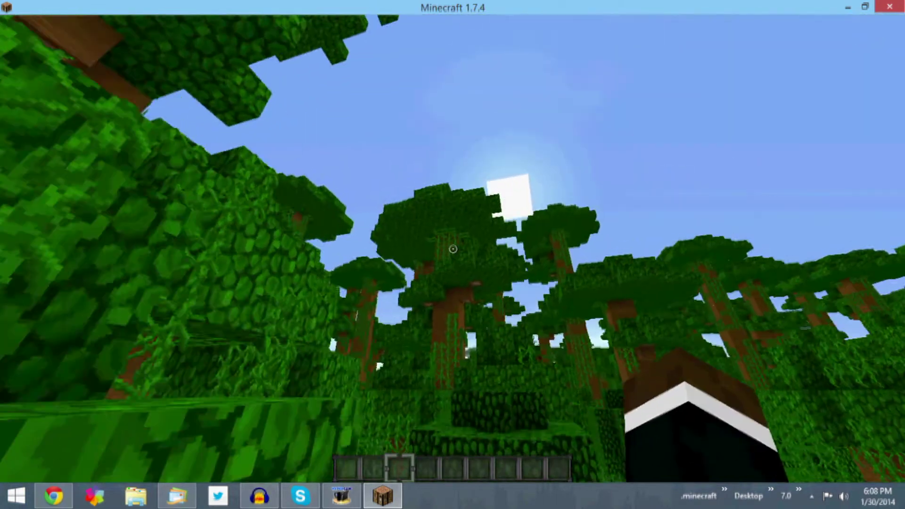
# Move across the jungle treetops to examine the leaf textures, terrain and sky in daylight
pyautogui.press('w')
pyautogui.press('w')
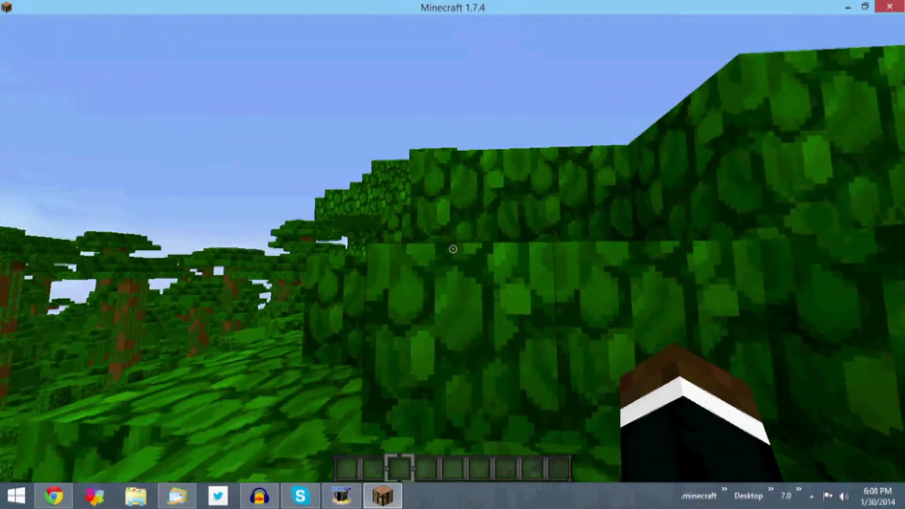
pyautogui.press('space')
pyautogui.press('w')
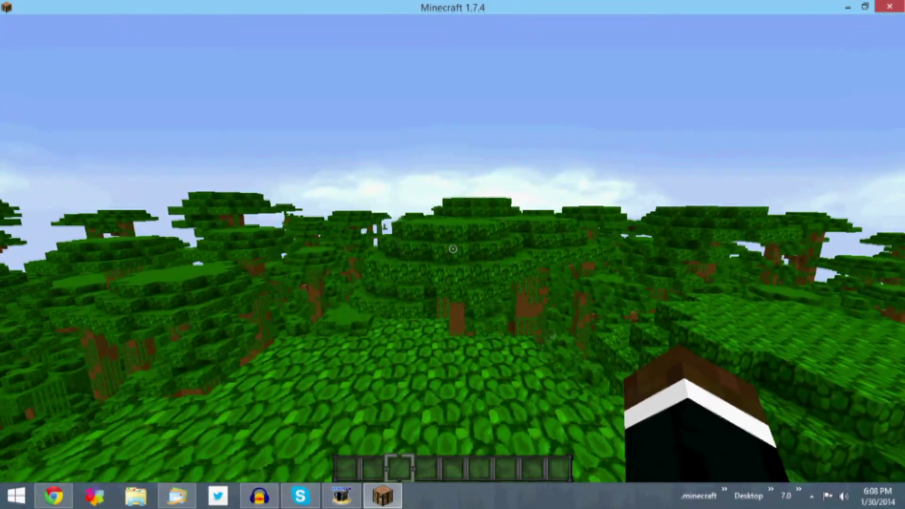
pyautogui.press('w')
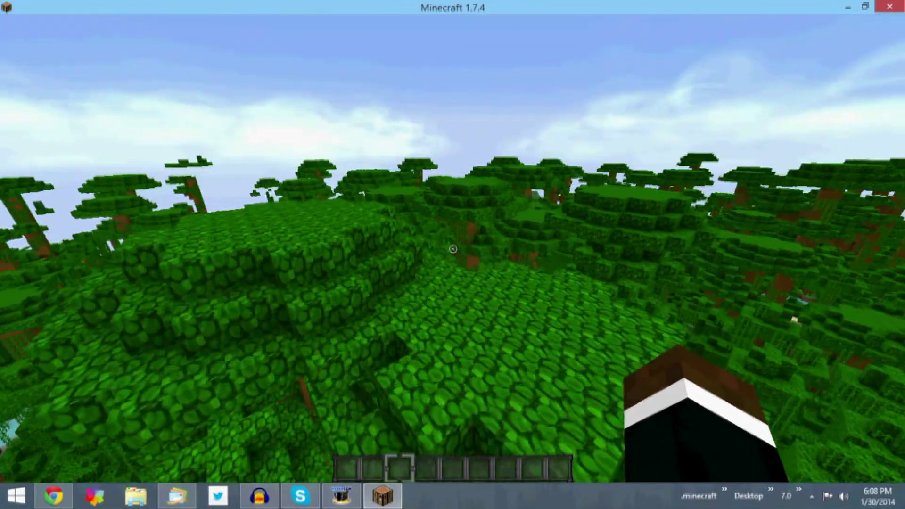
pyautogui.press('w')
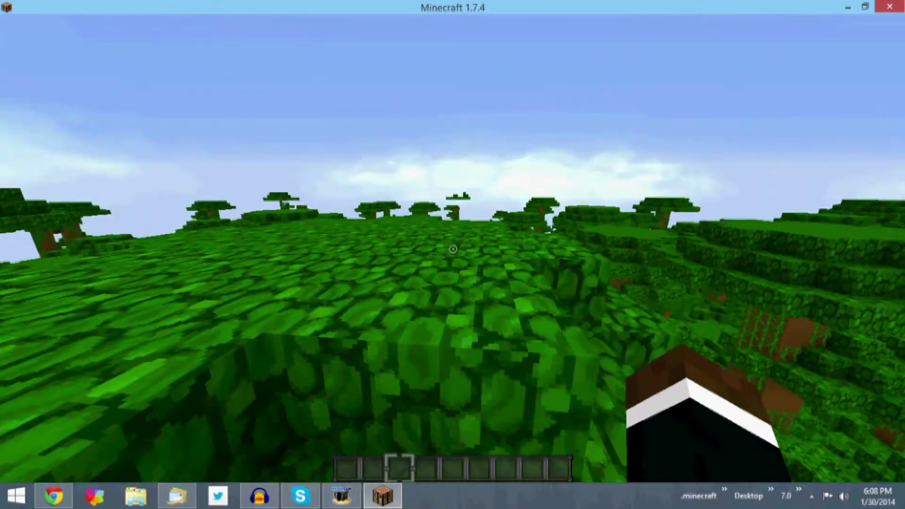
pyautogui.press('w')
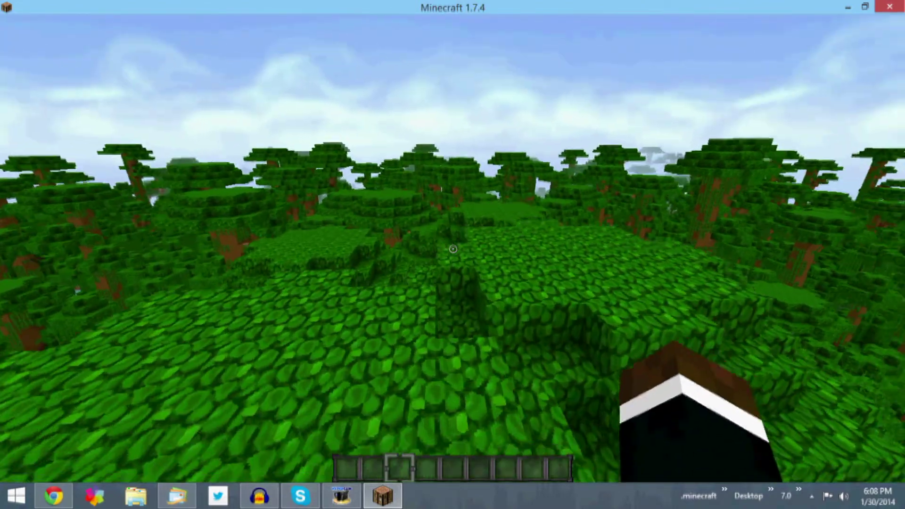
pyautogui.press('w')
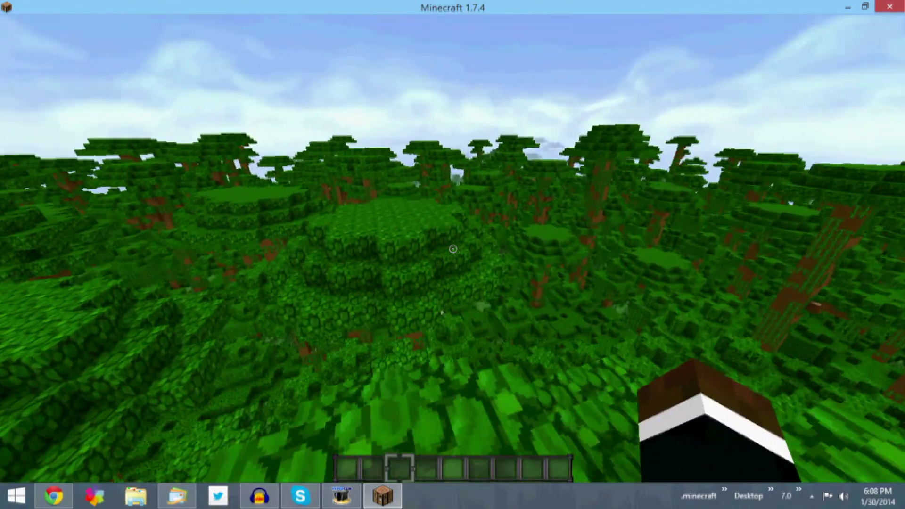
pyautogui.press('w')
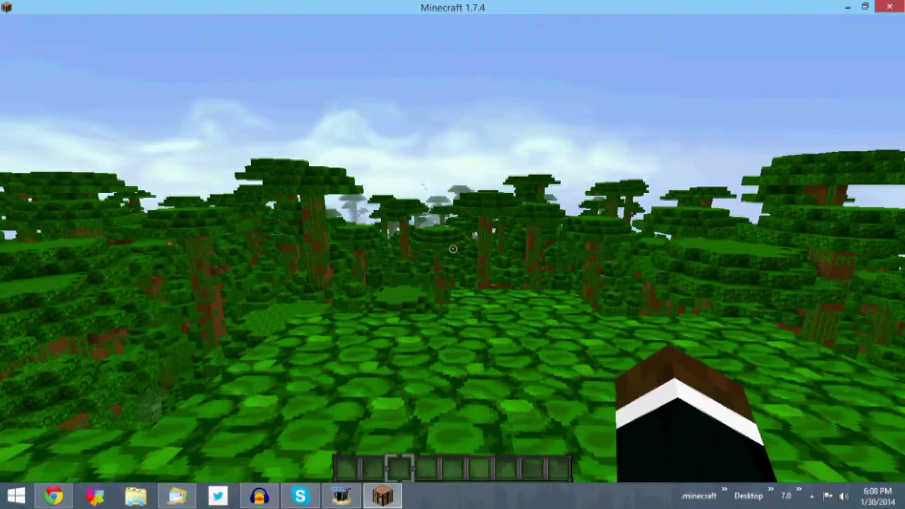
# Set the brightness to Bright in the video settings and return to the game
pyautogui.press('Escape')
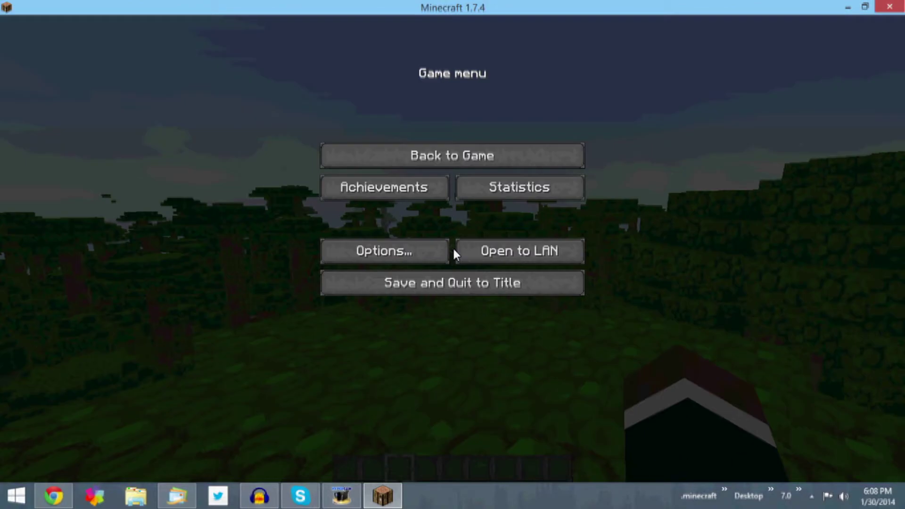
pyautogui.click(420, 257)
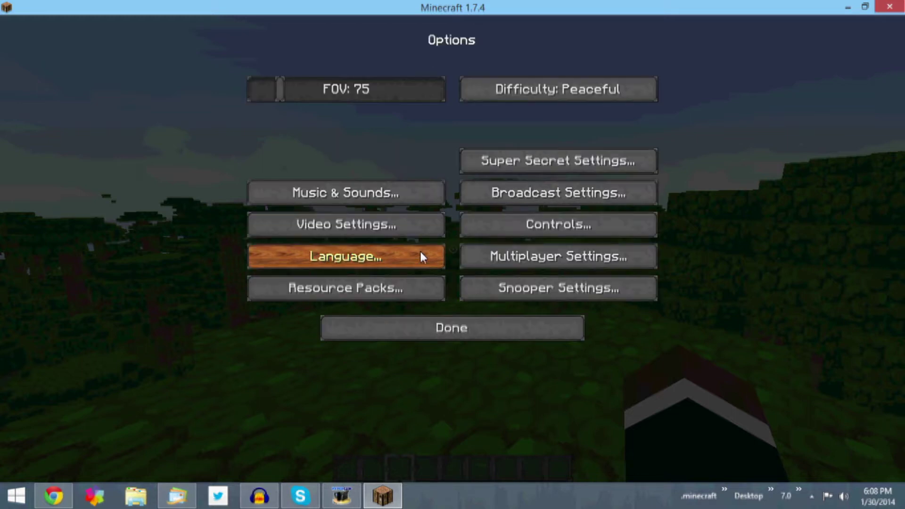
pyautogui.click(362, 229)
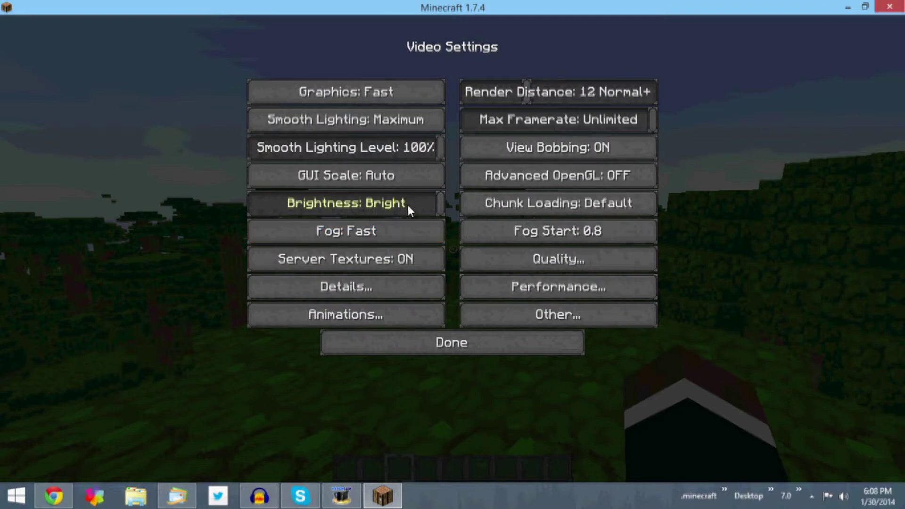
pyautogui.moveTo(408, 210); pyautogui.dragTo(473, 211)
pyautogui.click(464, 345)
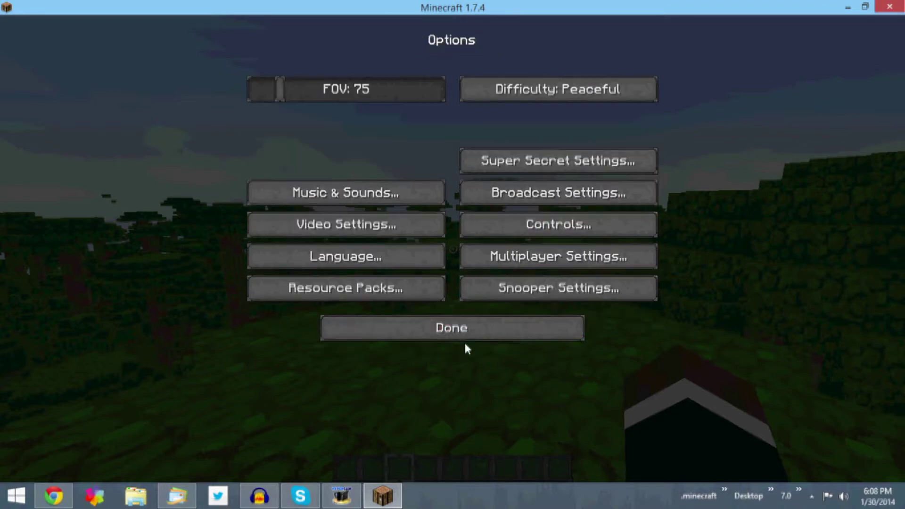
pyautogui.click(460, 323)
pyautogui.click(454, 161)
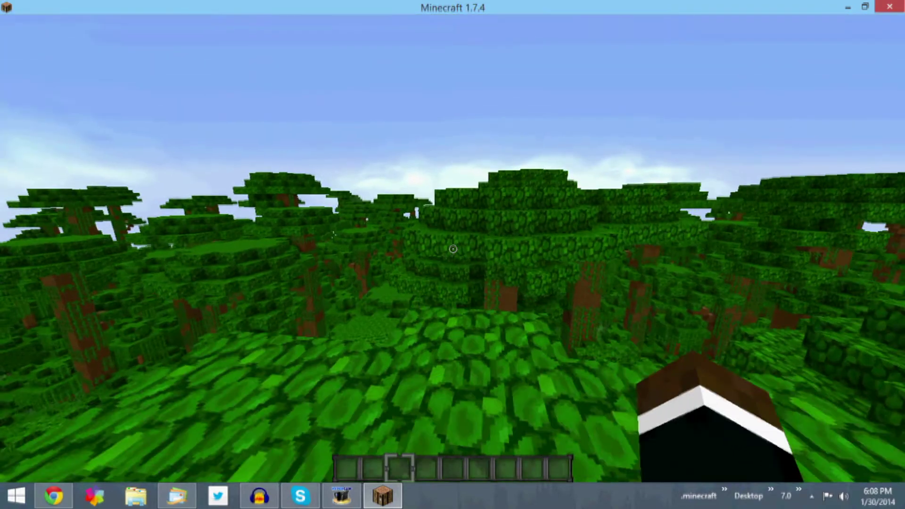
# Continue over the jungle canopy, examining the trees, vines and forest floor from above
pyautogui.press('w')
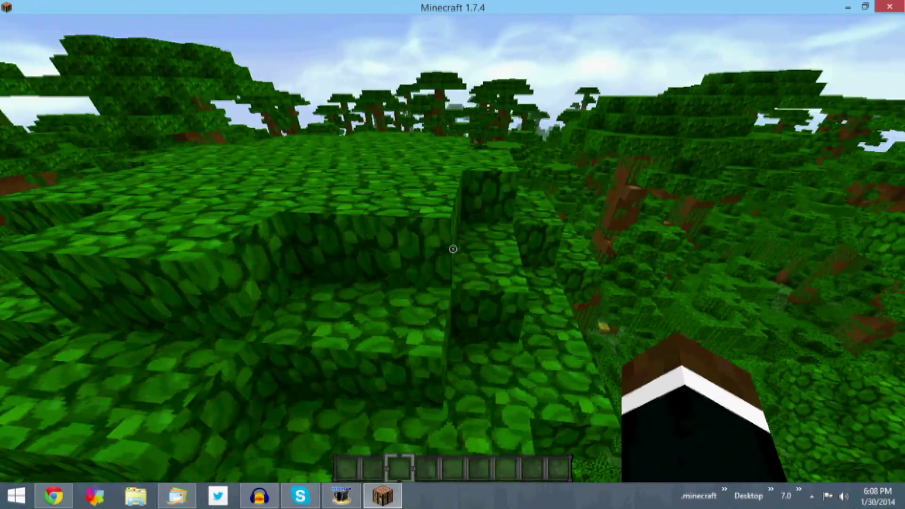
pyautogui.press('w')
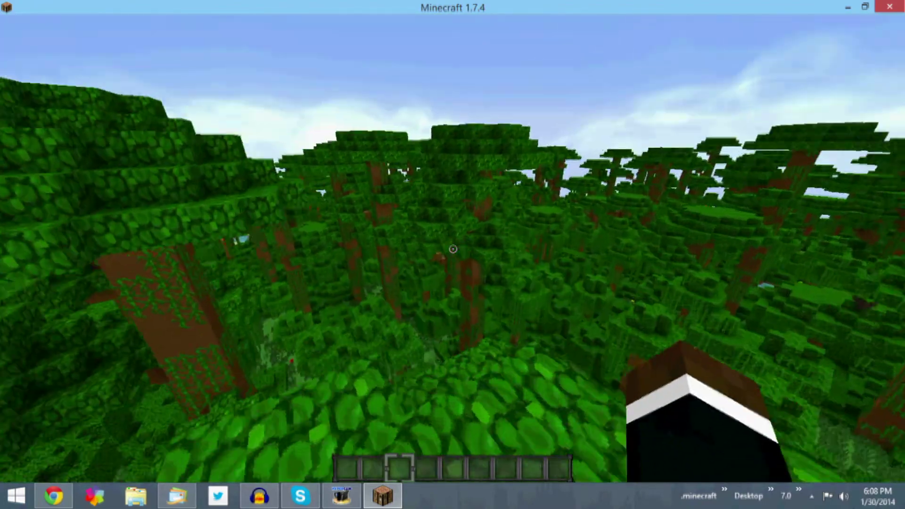
pyautogui.press('w')
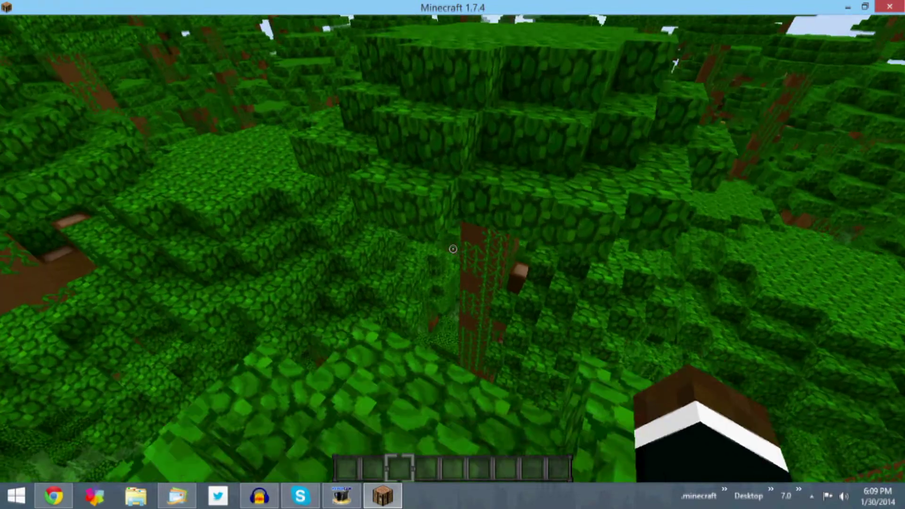
pyautogui.press('w')
pyautogui.press('space')
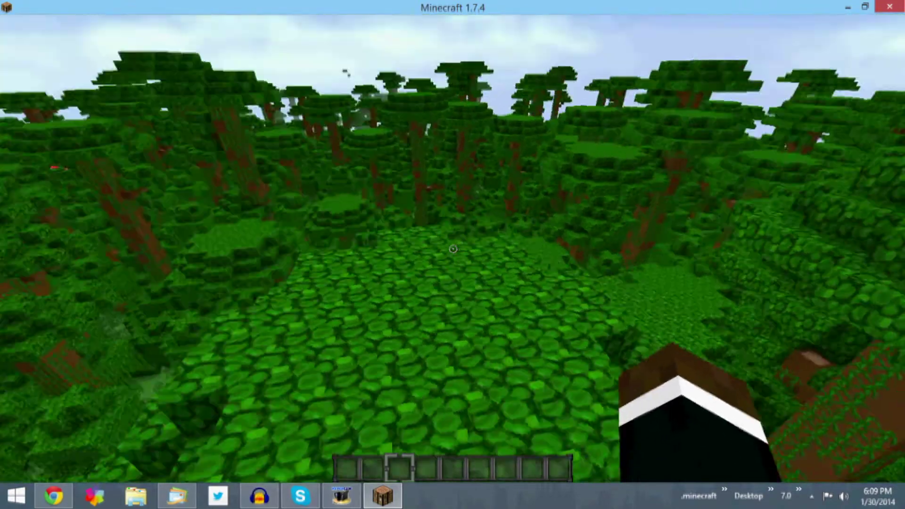
pyautogui.press('w')
pyautogui.press('space')
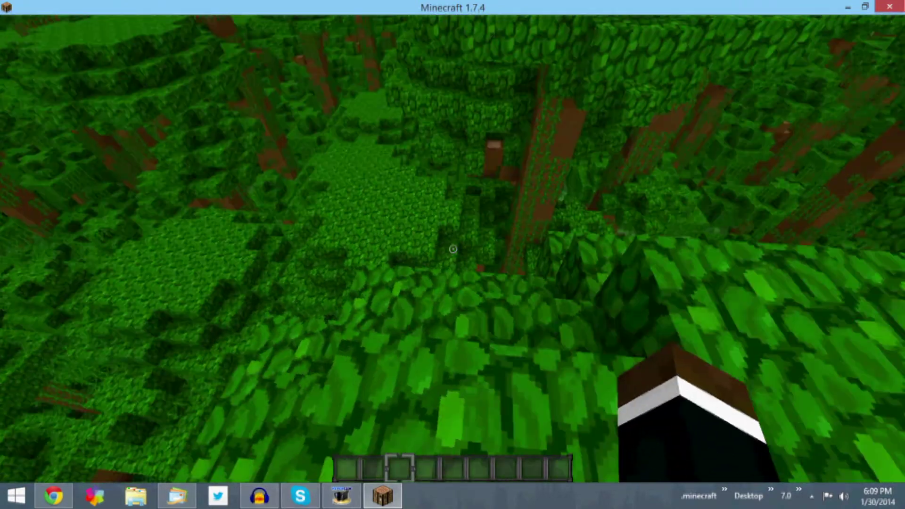
pyautogui.press('w')
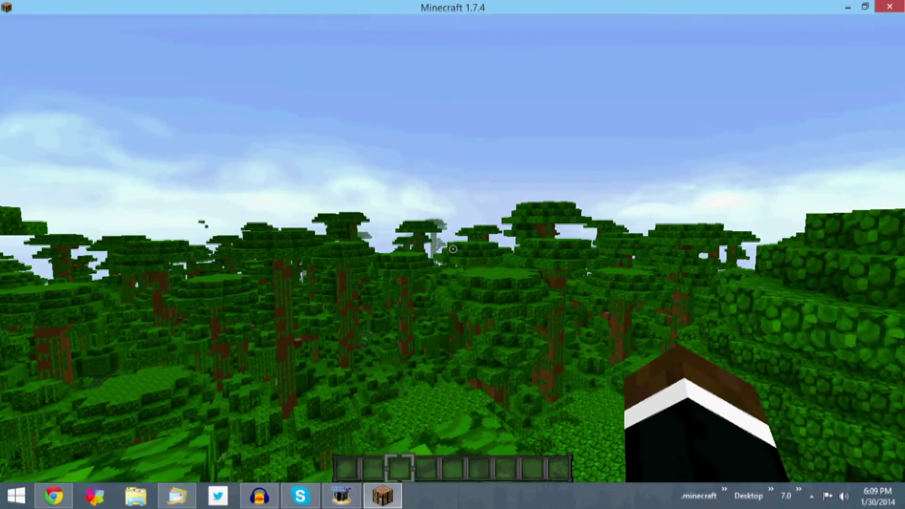
# Change the world time to night with the command /time set night and view the jungle and night sky
pyautogui.press('/')
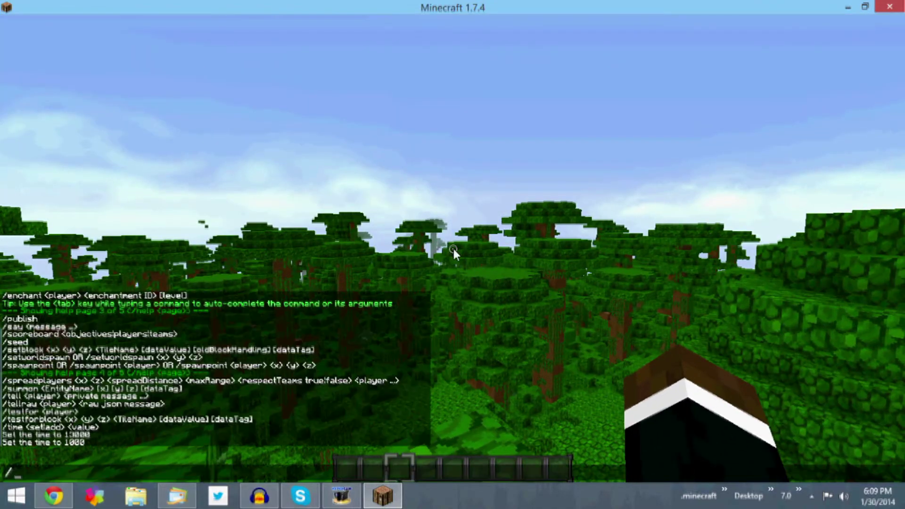
pyautogui.write('time set nioght')
pyautogui.press('Return')
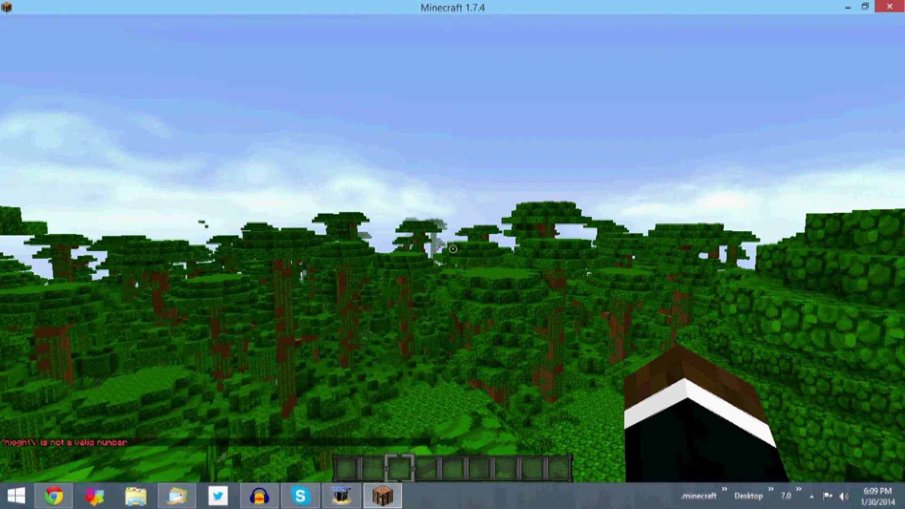
pyautogui.press('/')
pyautogui.press('Up')
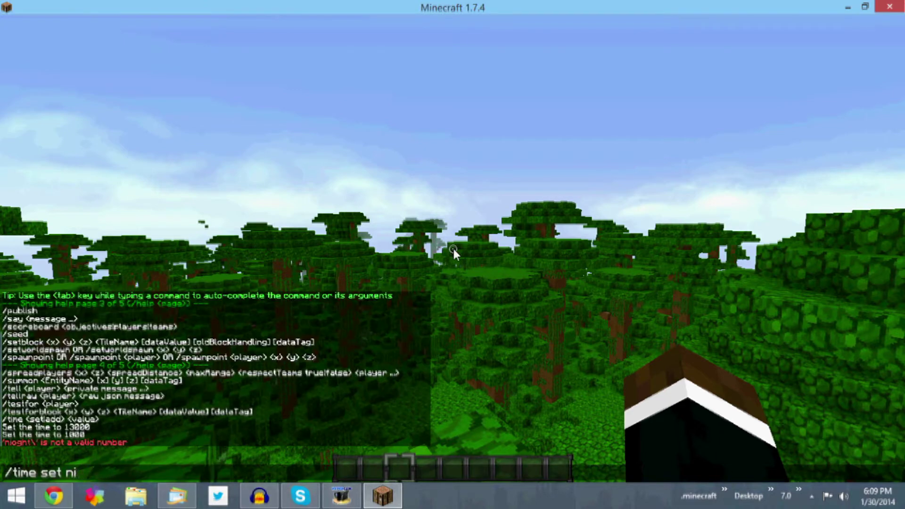
pyautogui.write('ght')
pyautogui.press('Return')
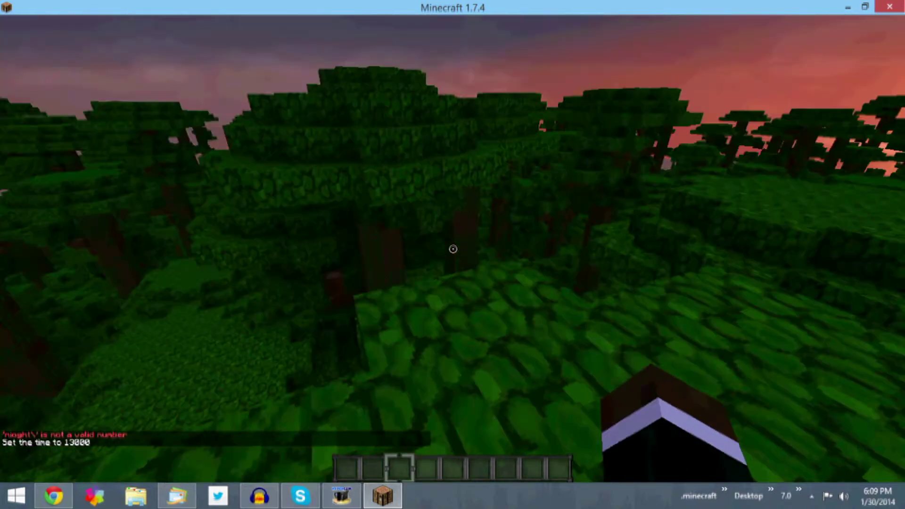
pyautogui.press('w')
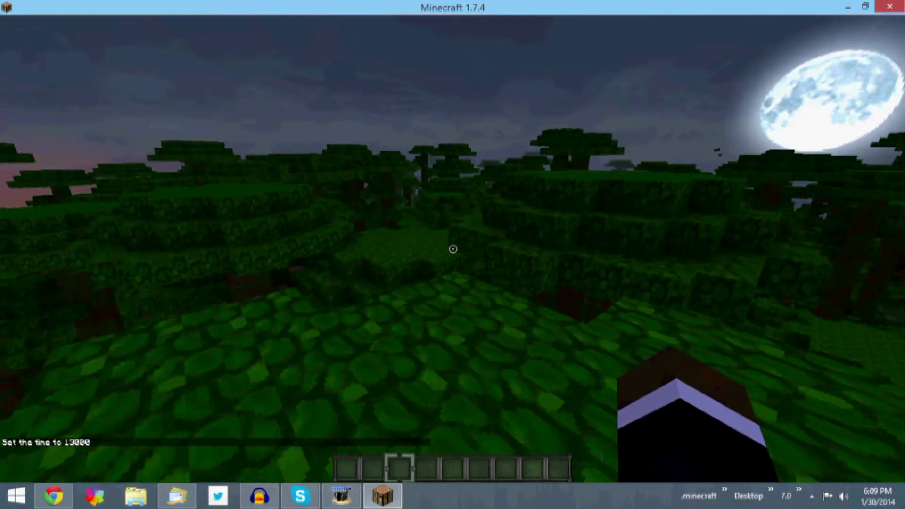
# Set the world time to day with the command /time set day
pyautogui.press('t')
pyautogui.press('Up')
pyautogui.press('BackSpace')
pyautogui.press('BackSpace')
pyautogui.press('BackSpace')
pyautogui.press('BackSpace')
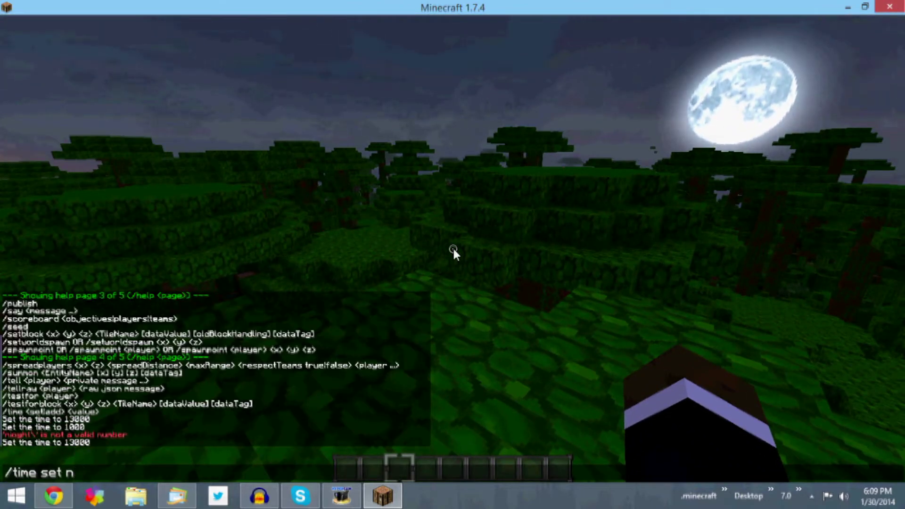
pyautogui.press('BackSpace')
pyautogui.write('day')
pyautogui.press('Return')
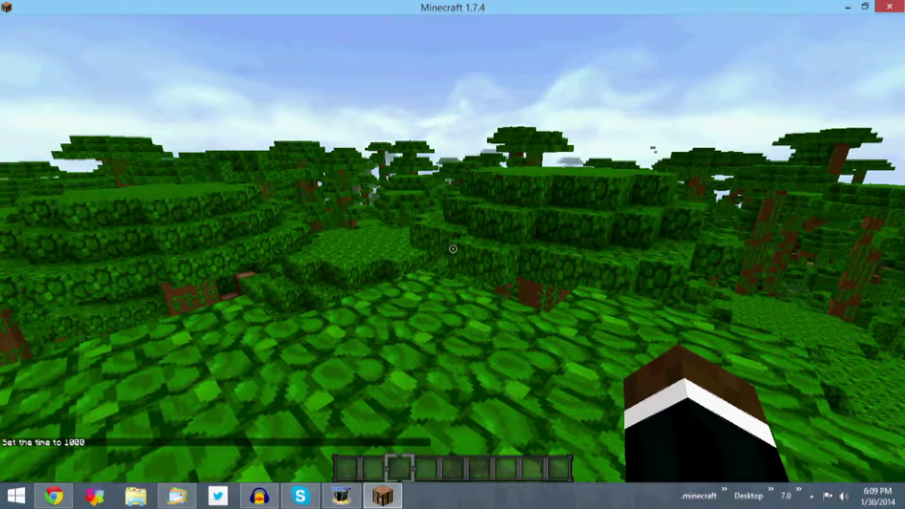
# Save the world, quit to the title screen and close the game
pyautogui.press('Escape')
pyautogui.click(503, 281)
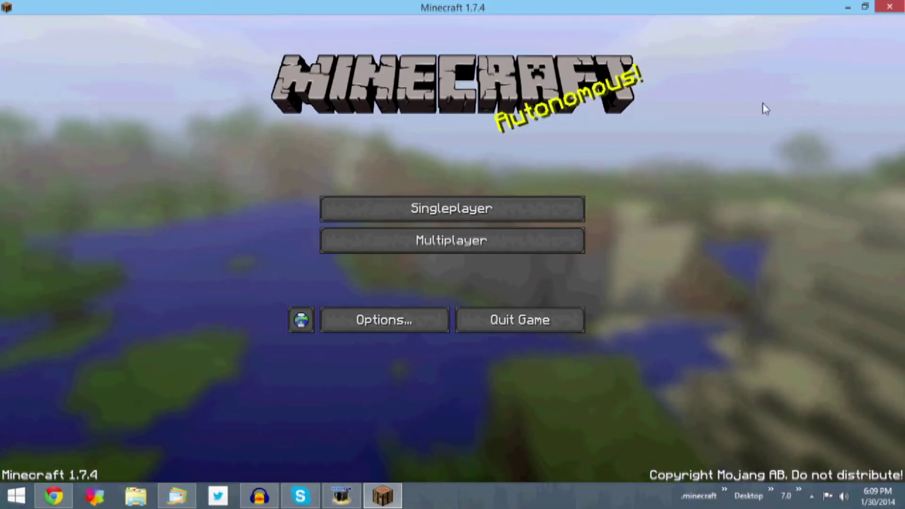
pyautogui.click(880, 10)
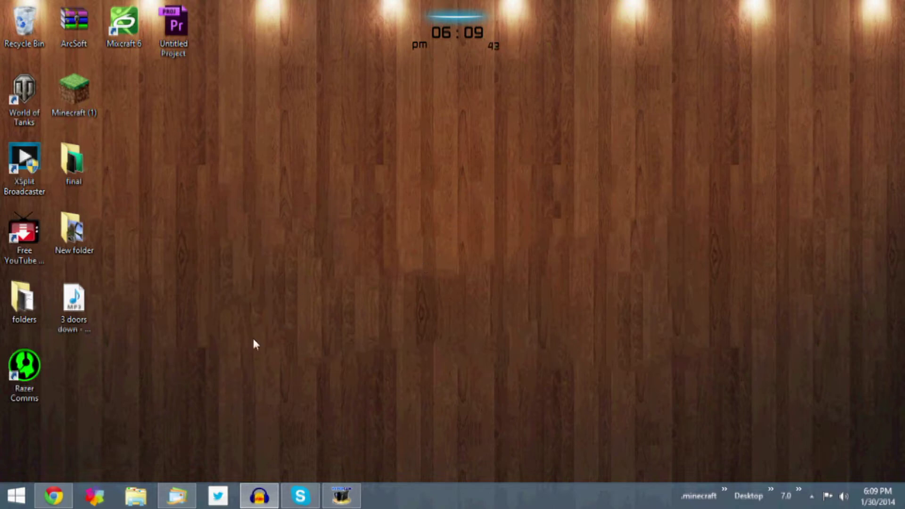
# Open the options file from the .minecraft folder in Notepad
pyautogui.click(271, 239)
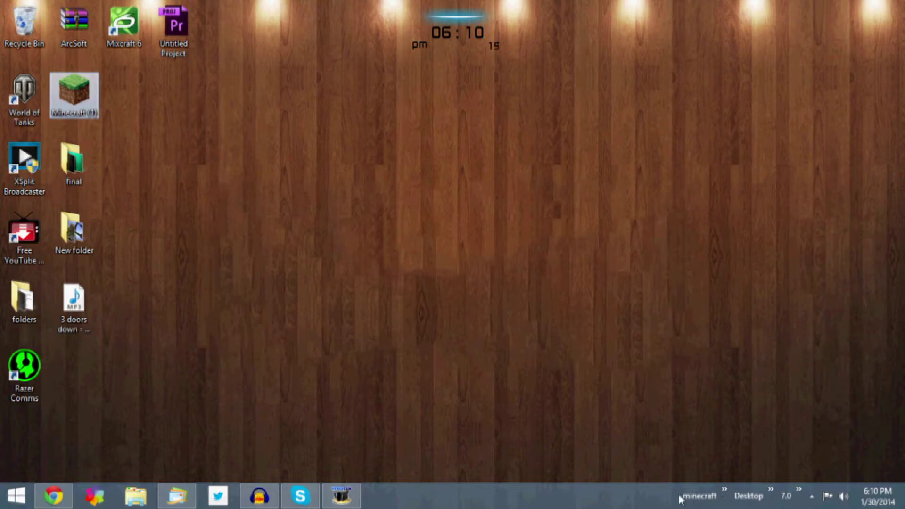
pyautogui.click(724, 499)
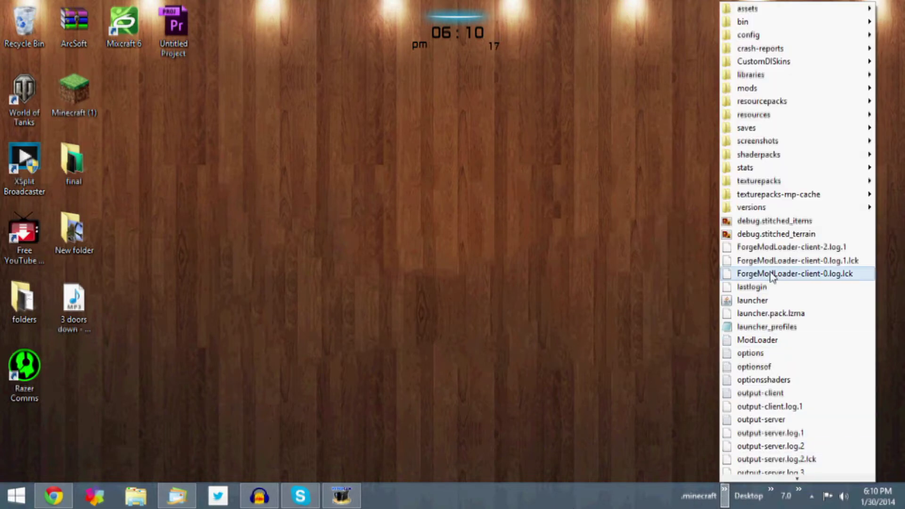
pyautogui.moveTo(763, 210)
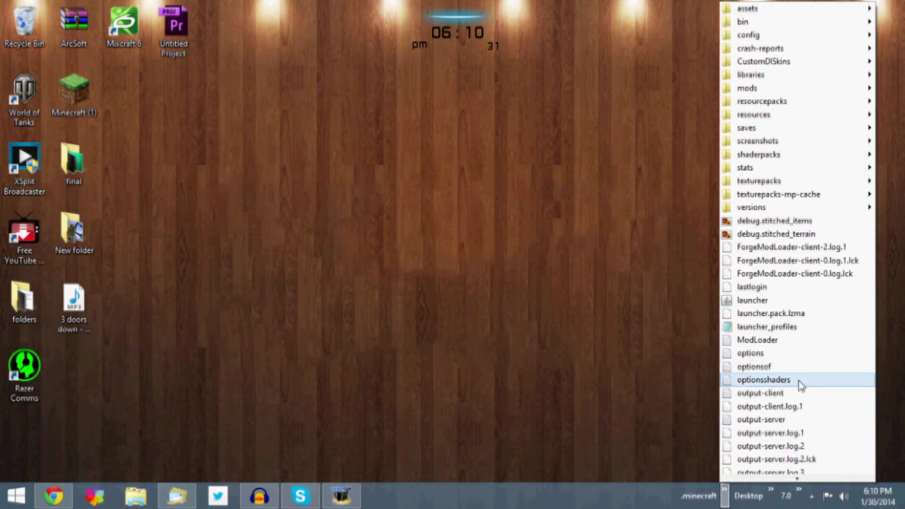
pyautogui.click(768, 354)
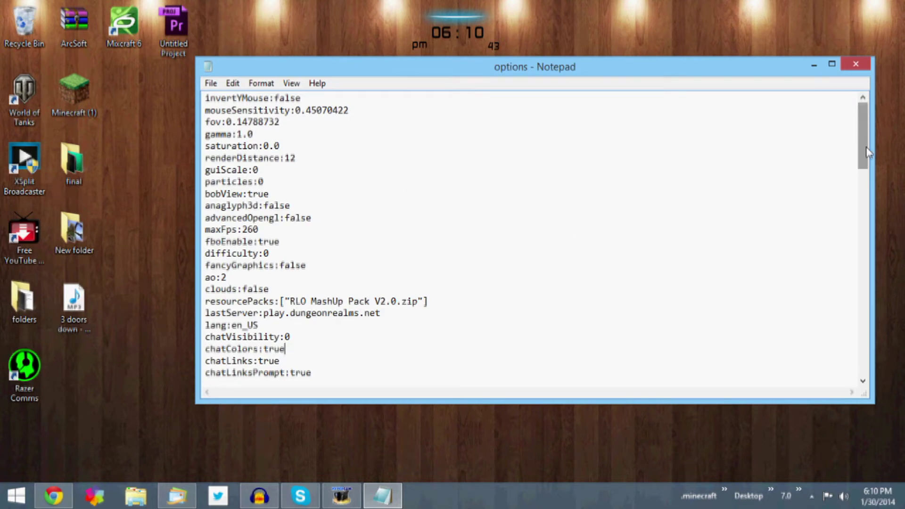
pyautogui.moveTo(865, 155); pyautogui.dragTo(834, 101)
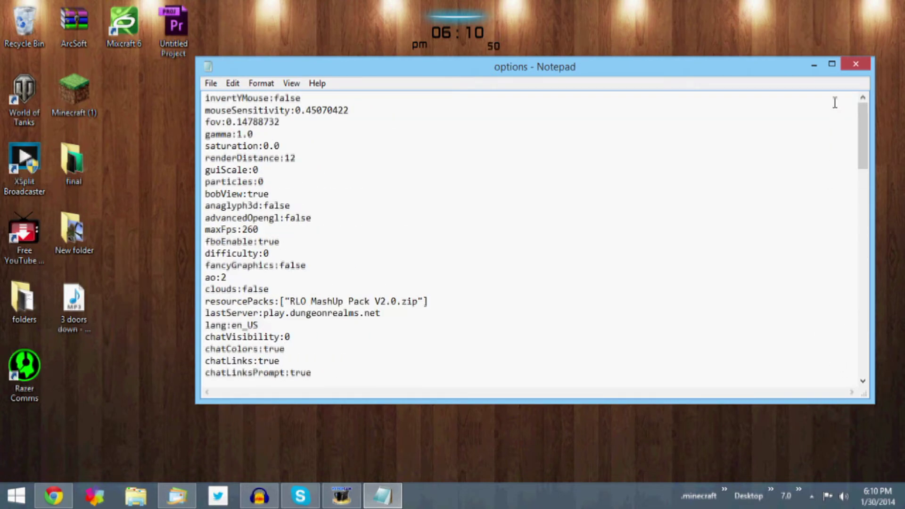
# Set the gamma value to 10000.0 in the options file, save it and close Notepad
pyautogui.click(307, 265)
pyautogui.write('0000')
pyautogui.click(211, 85)
pyautogui.click(228, 129)
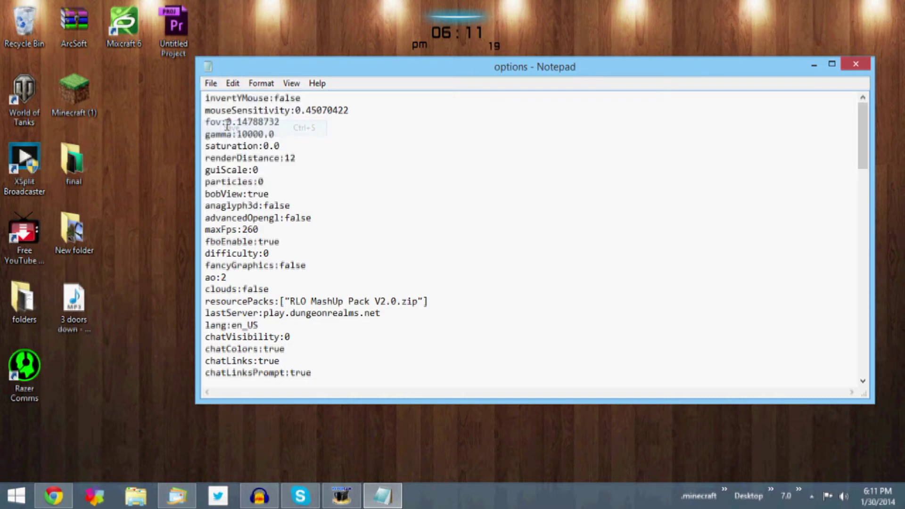
pyautogui.click(855, 64)
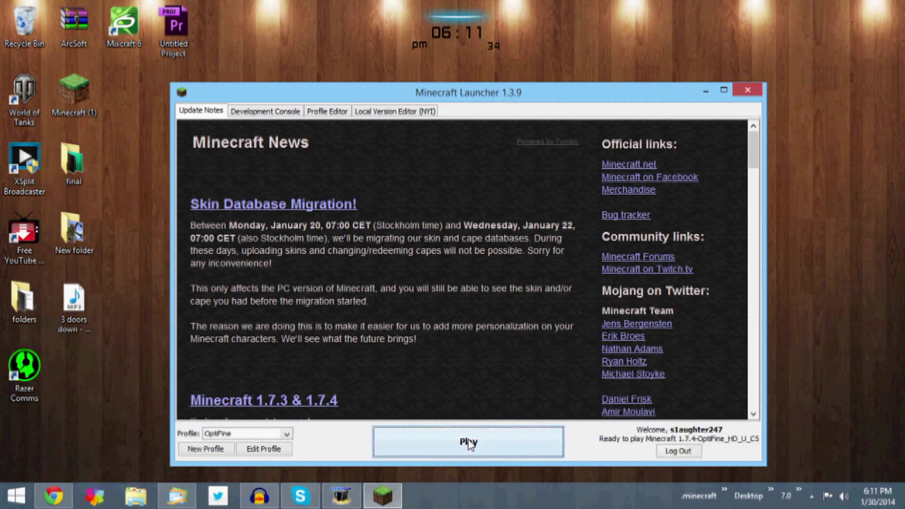
# Launch Minecraft with the OptiFine profile and load the singleplayer world New World
pyautogui.click(469, 442)
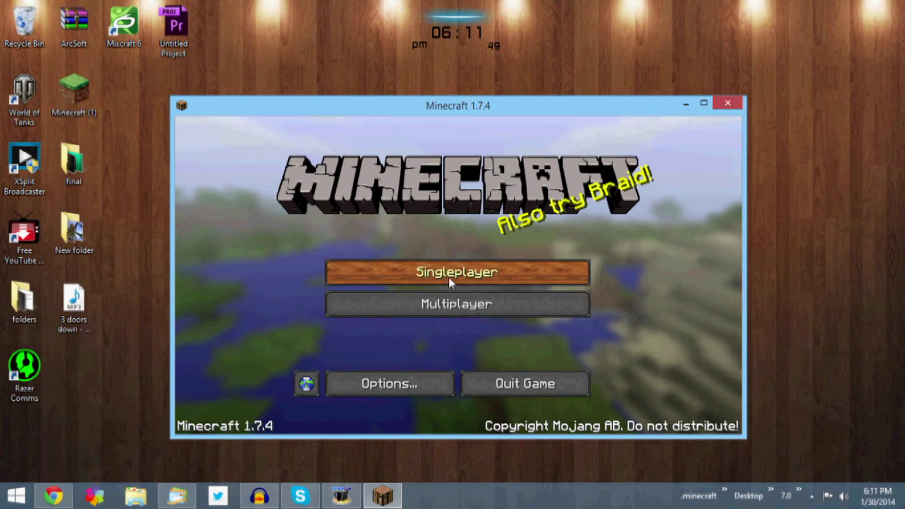
pyautogui.click(450, 278)
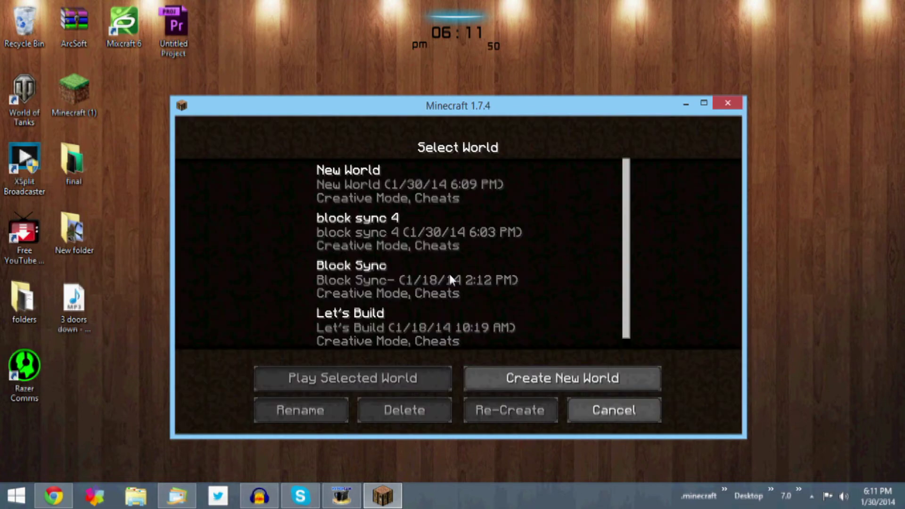
pyautogui.click(398, 190)
pyautogui.click(357, 378)
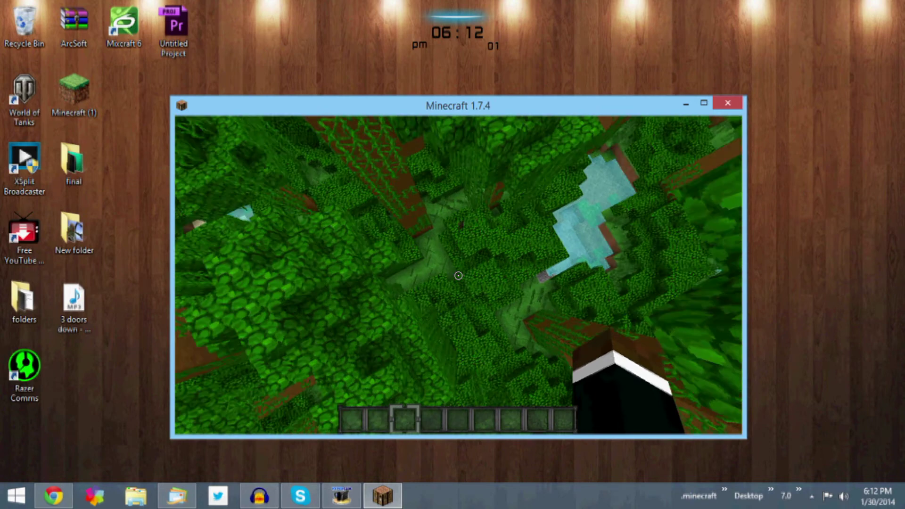
# Examine the brightness at the dark stone underground and beneath the jungle trees by day
pyautogui.click(458, 275)
pyautogui.moveTo(458, 275); pyautogui.dragTo(458, 275)
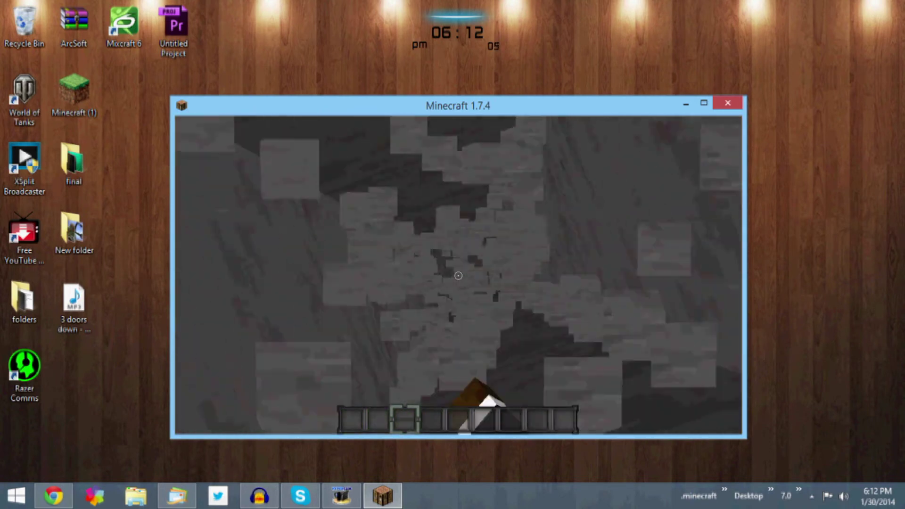
pyautogui.press('space')
pyautogui.press('space')
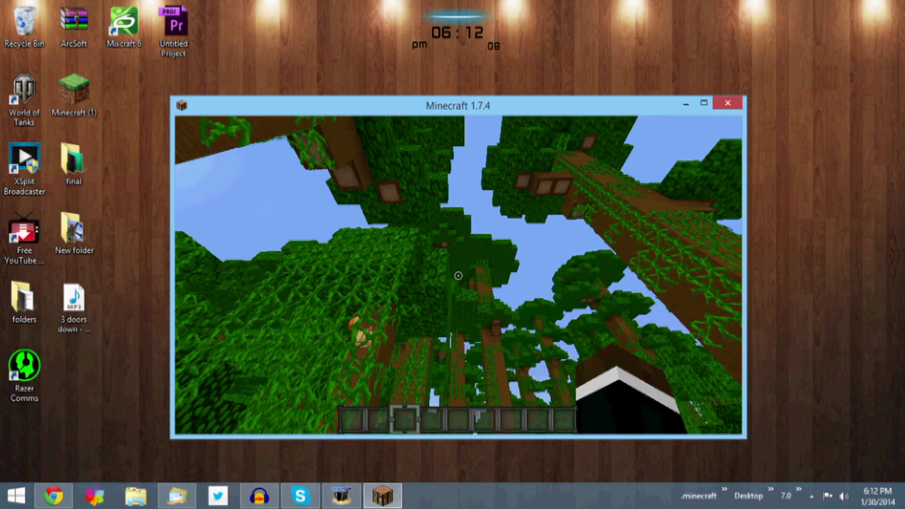
# Change the world time to night with /time set night and view the jungle from above the canopy
pyautogui.write('/set')
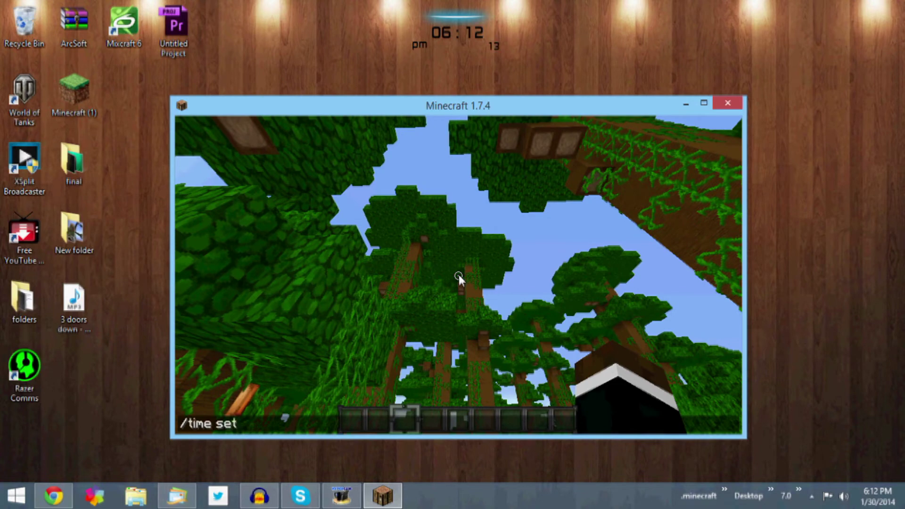
pyautogui.write(' night')
pyautogui.press('Return')
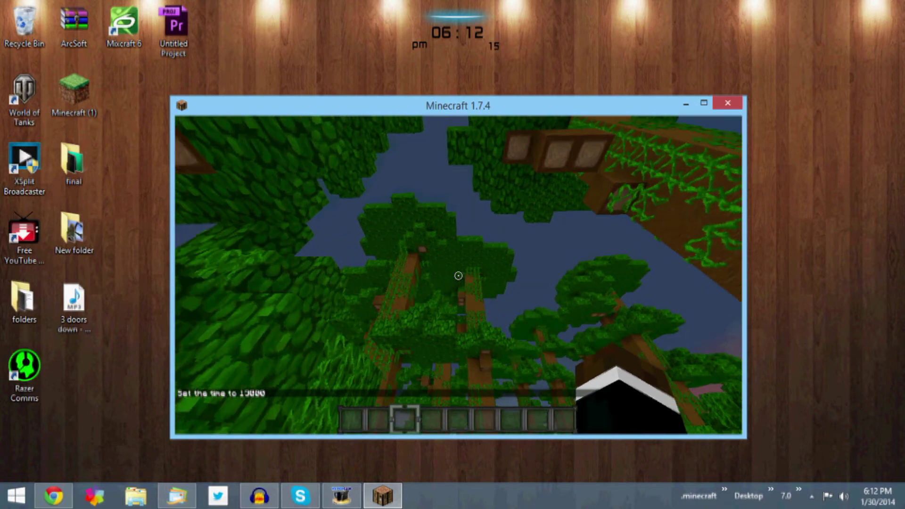
pyautogui.press('w')
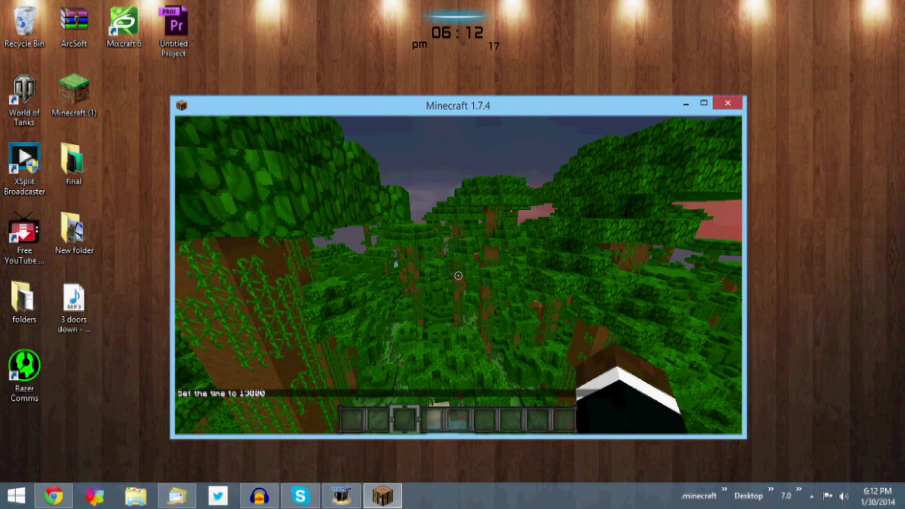
pyautogui.press('space')
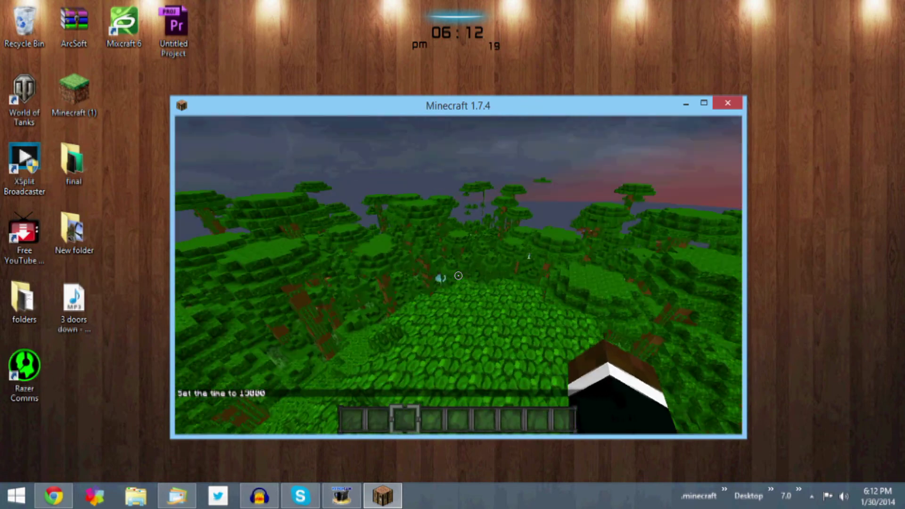
pyautogui.press('w')
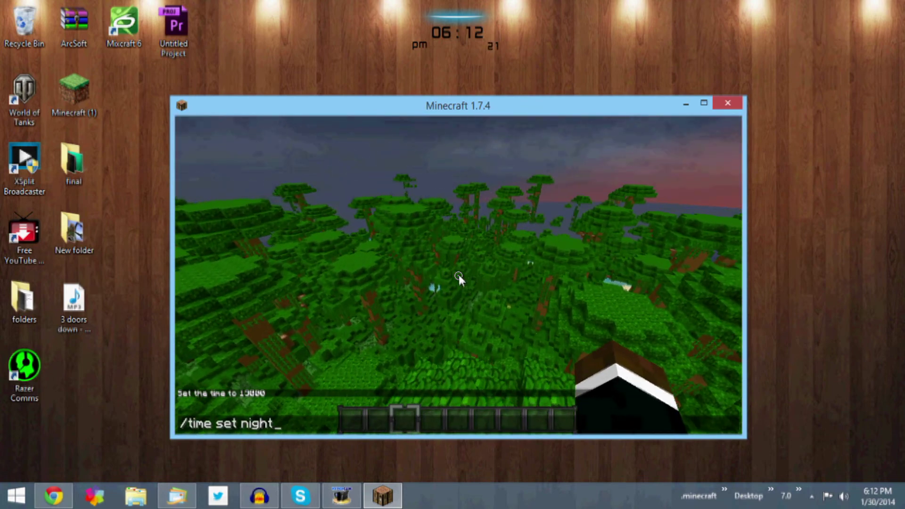
# Change the world time to day with the command /time set day
pyautogui.press('BackSpace')
pyautogui.press('BackSpace')
pyautogui.press('BackSpace')
pyautogui.press('BackSpace')
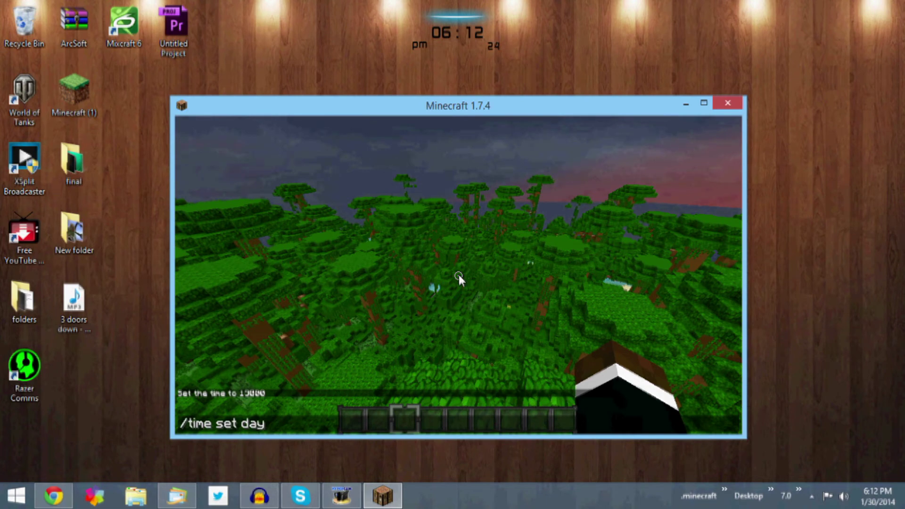
pyautogui.press('Return')
# Fly forward over the jungle canopy, examining the brightness of the treetops and the ground below in daylight
pyautogui.press('w')
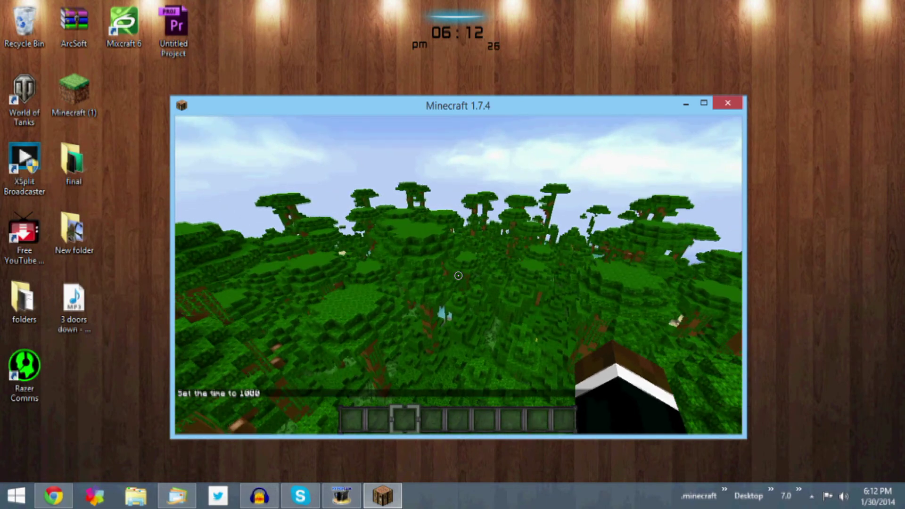
pyautogui.press('w')
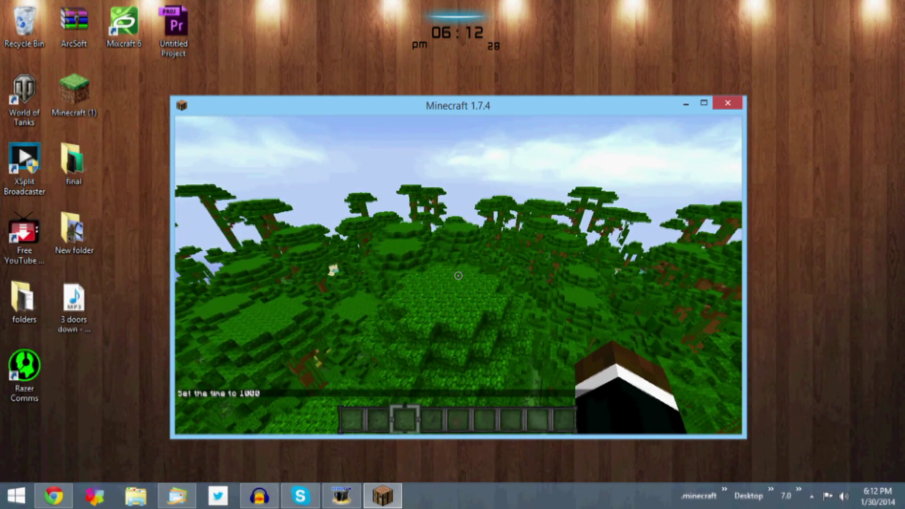
pyautogui.press('w')
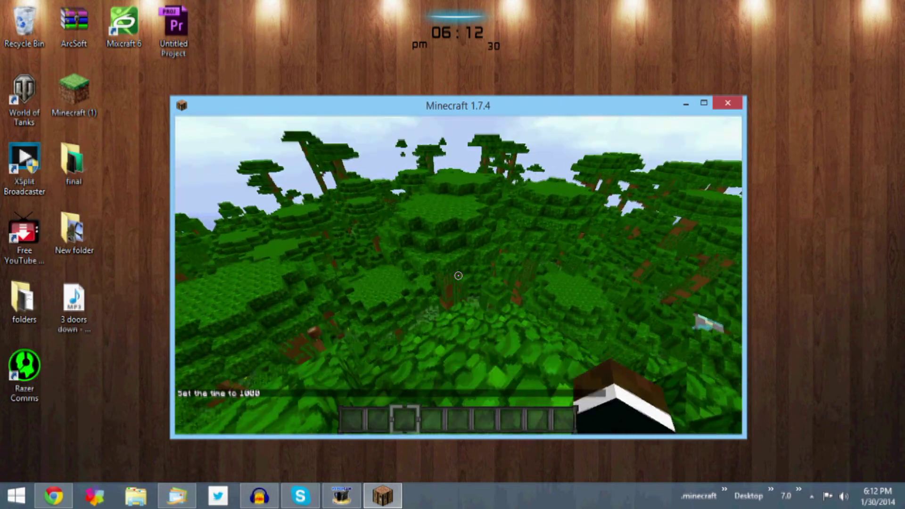
pyautogui.press('w')
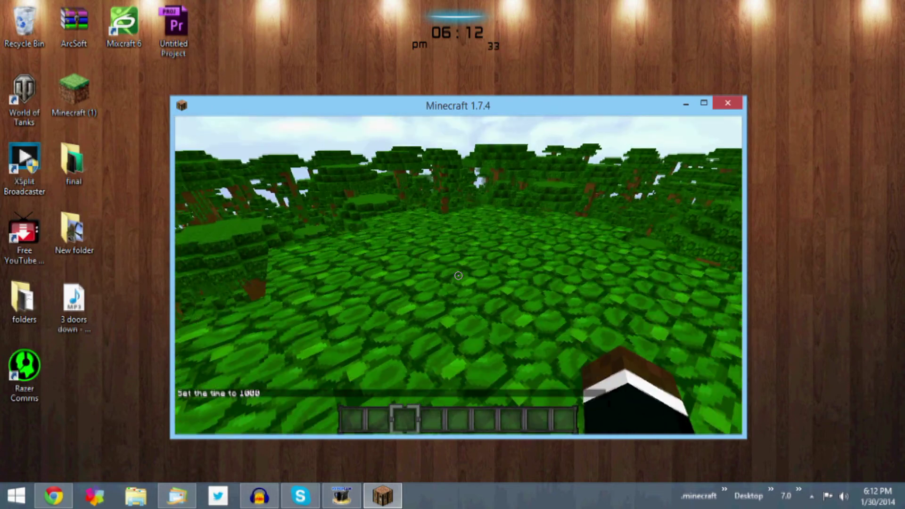
pyautogui.press('w')
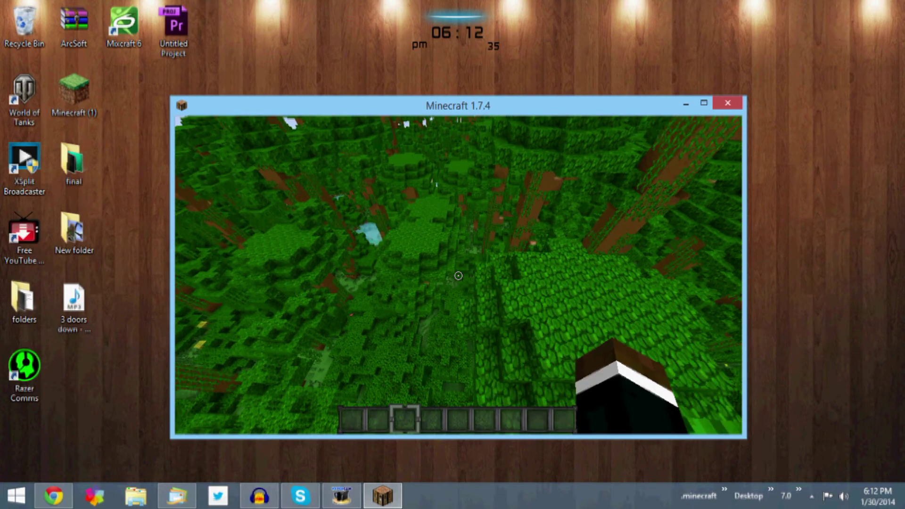
pyautogui.press('w')
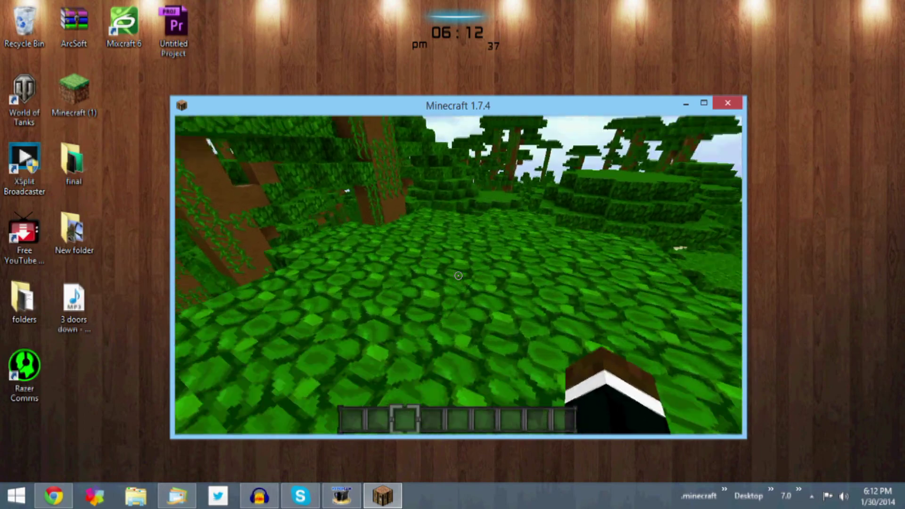
pyautogui.press('w')
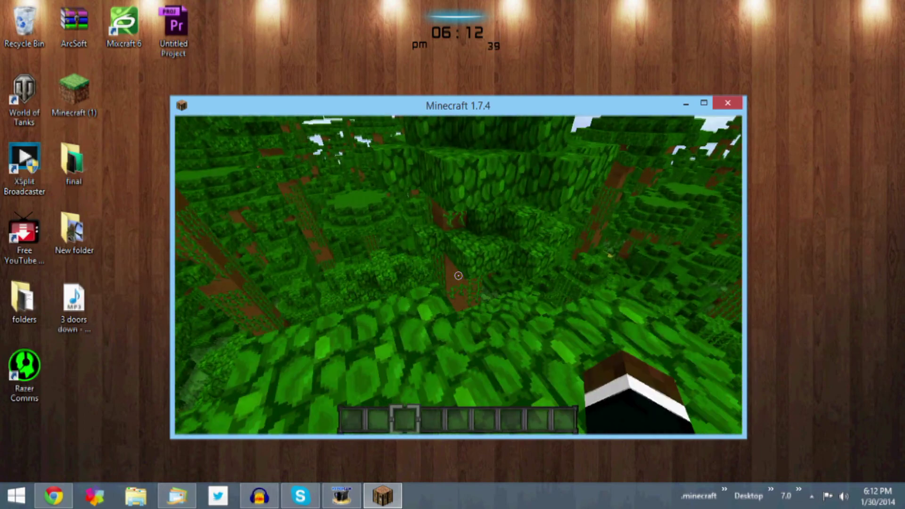
pyautogui.press('w')
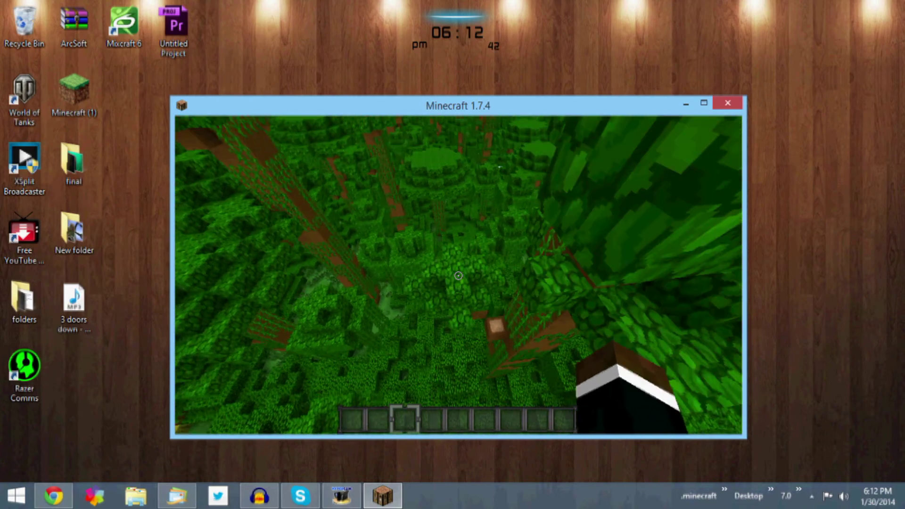
pyautogui.press('w')
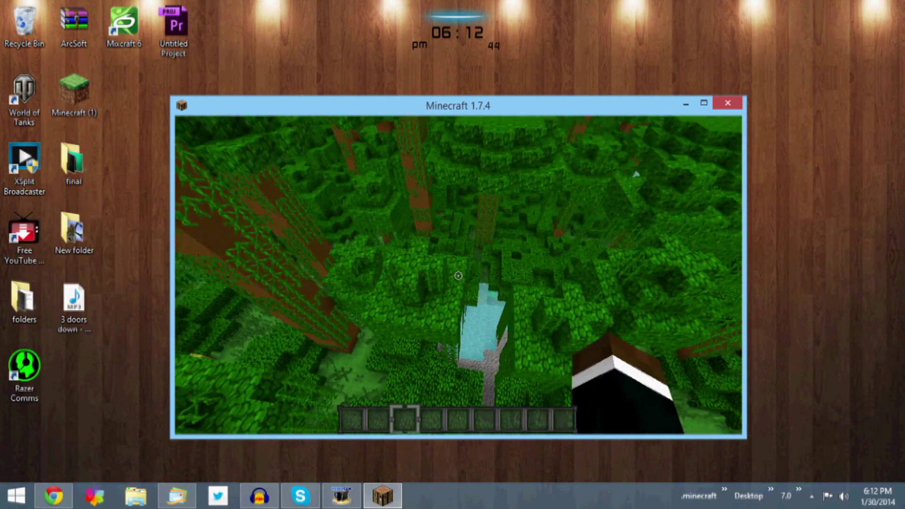
# Explore the shaded forest floor among the leaves and vines, rise back above the bushes and pause the game
pyautogui.press('w')
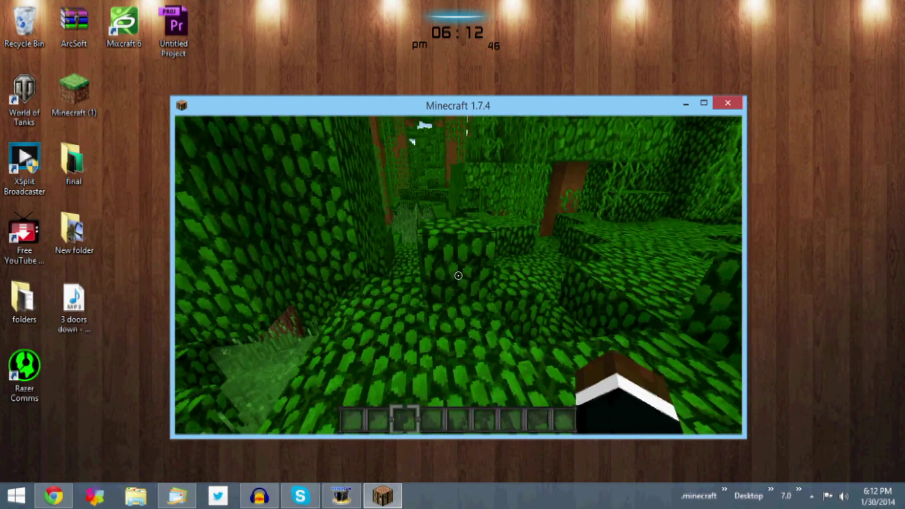
pyautogui.press('w')
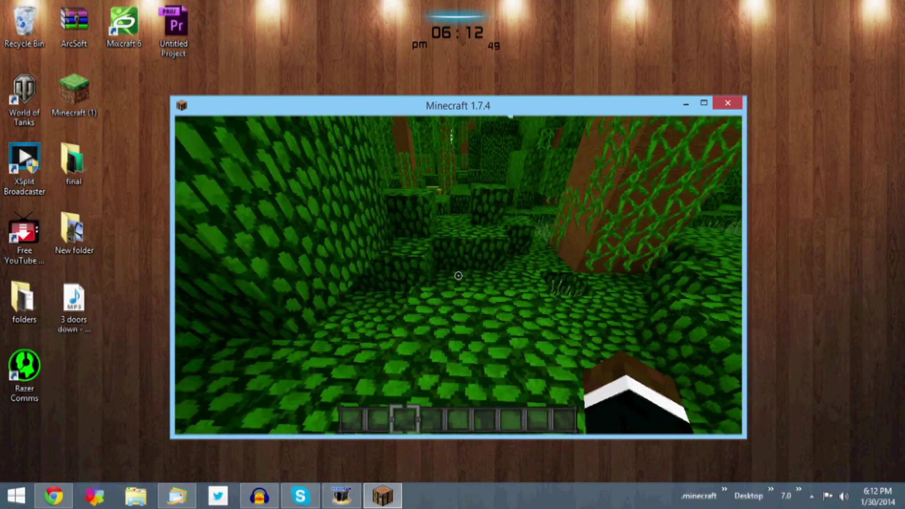
pyautogui.press('w')
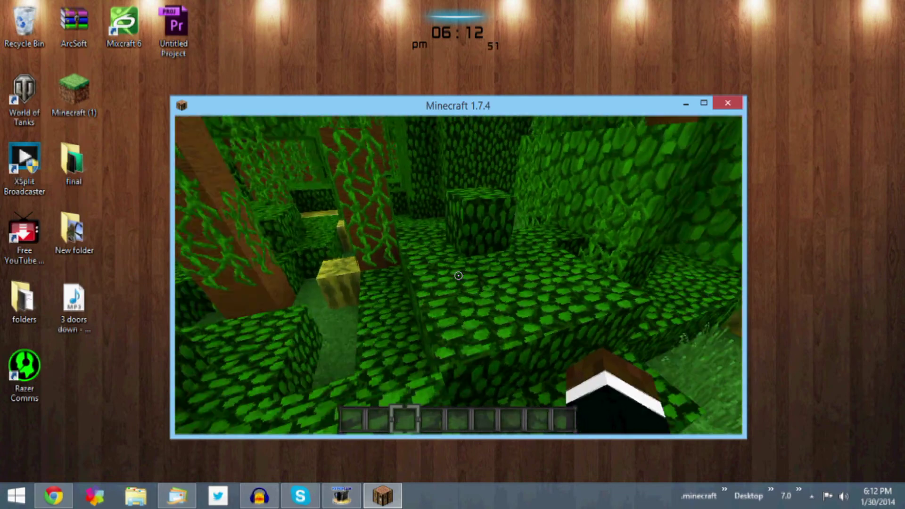
pyautogui.press('w')
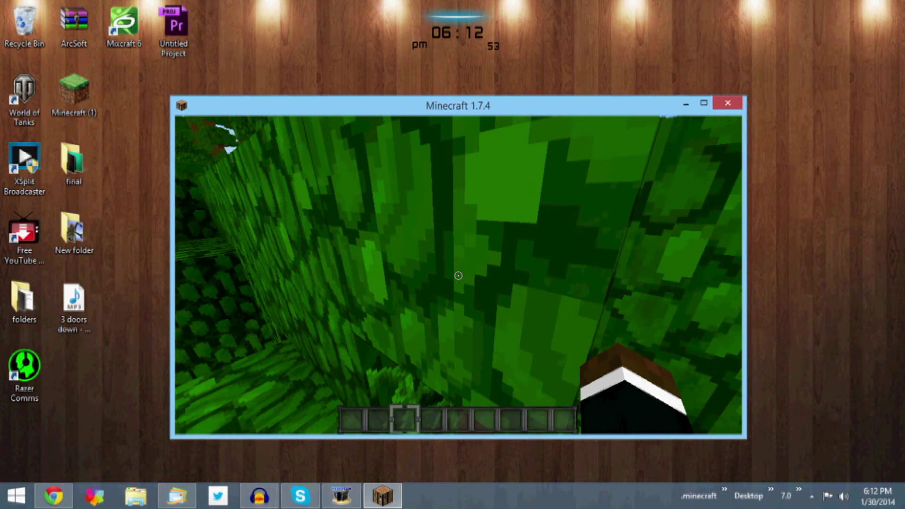
pyautogui.press('space')
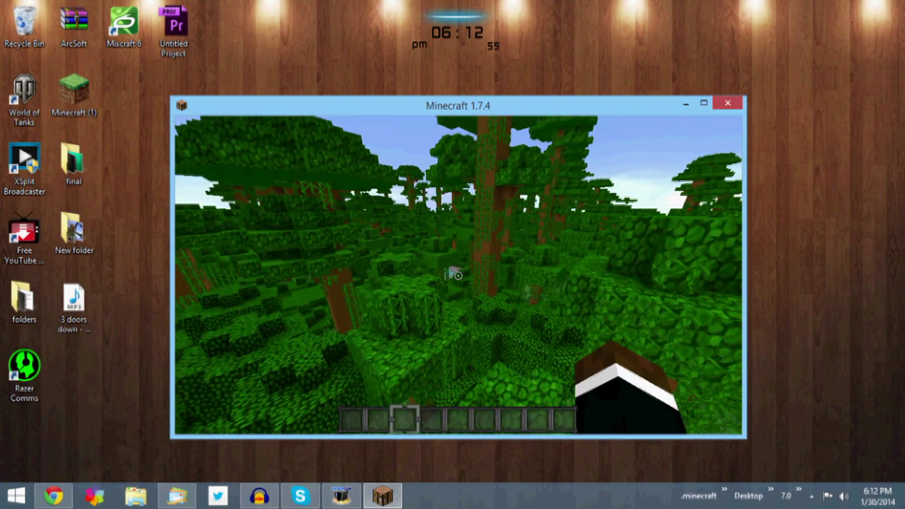
pyautogui.press('Escape')
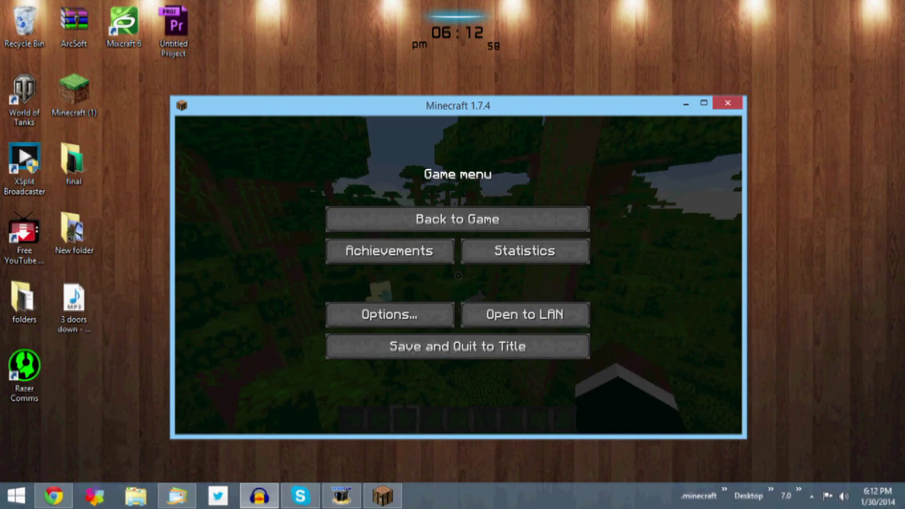